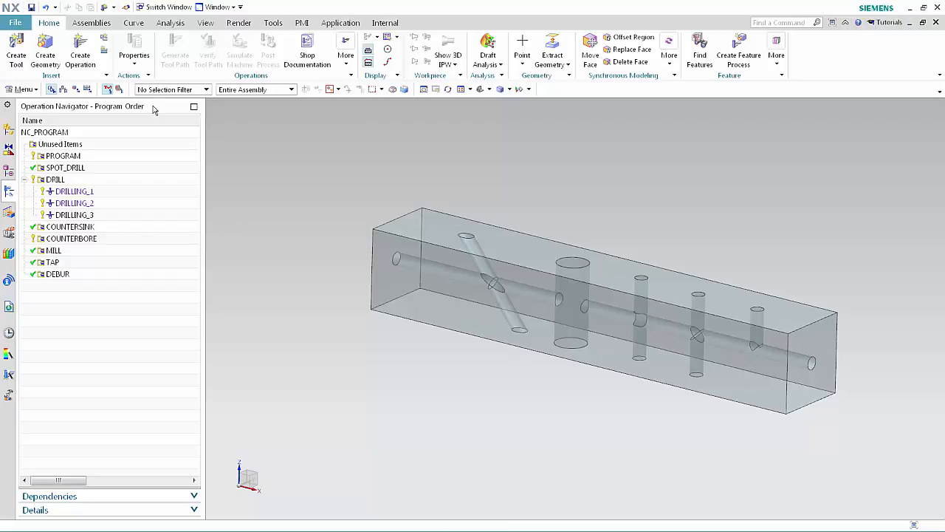
Create a DEEP_HOLE_DRILLING operation in the DRILL program with the 8 mm gun drill and assign the block's full-length hole as its feature geometry.
left_click(80, 59)
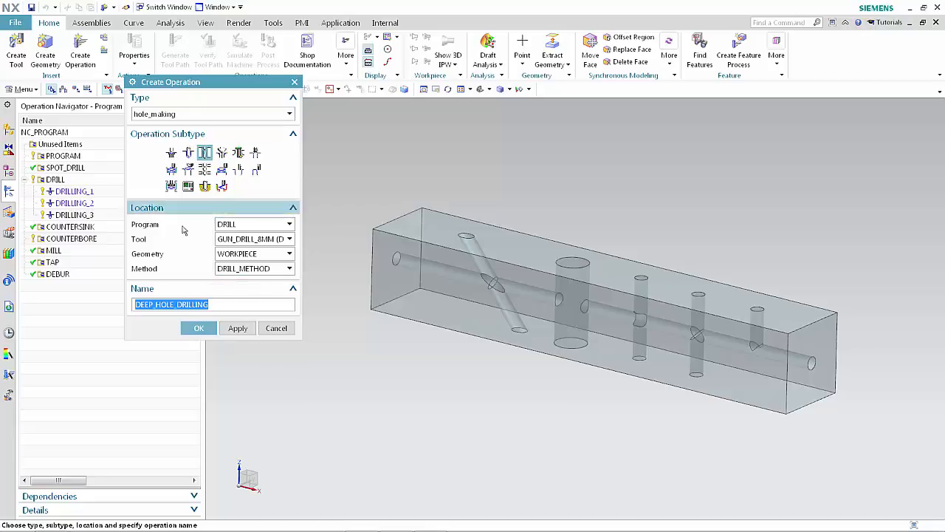
left_click(199, 327)
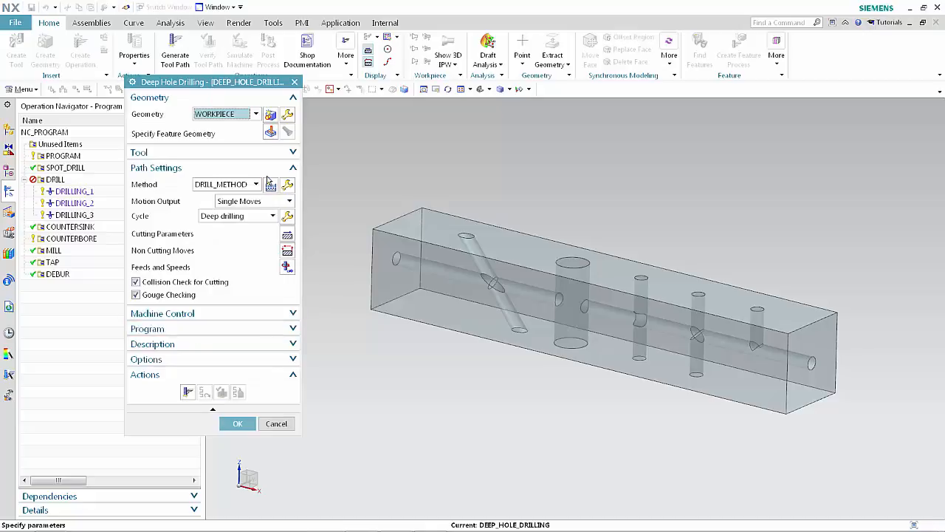
left_click(270, 133)
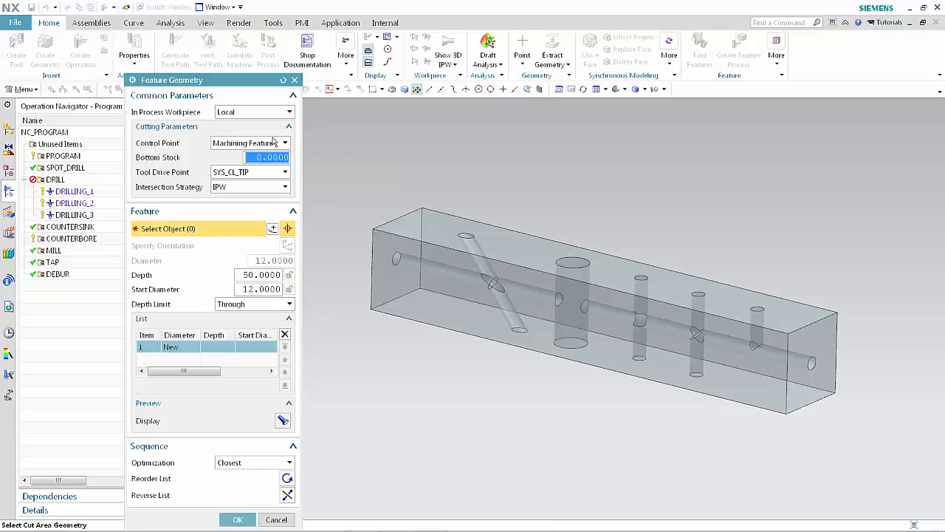
left_click(397, 260)
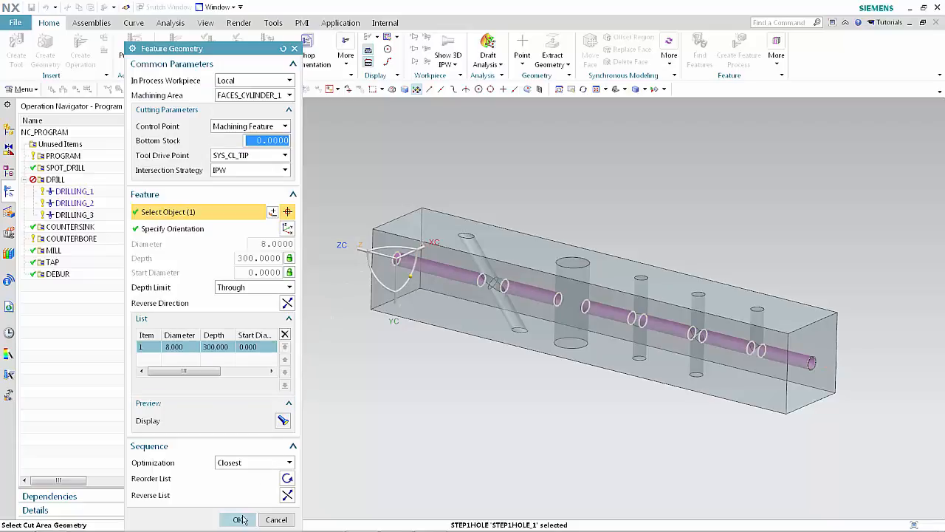
left_click(241, 519)
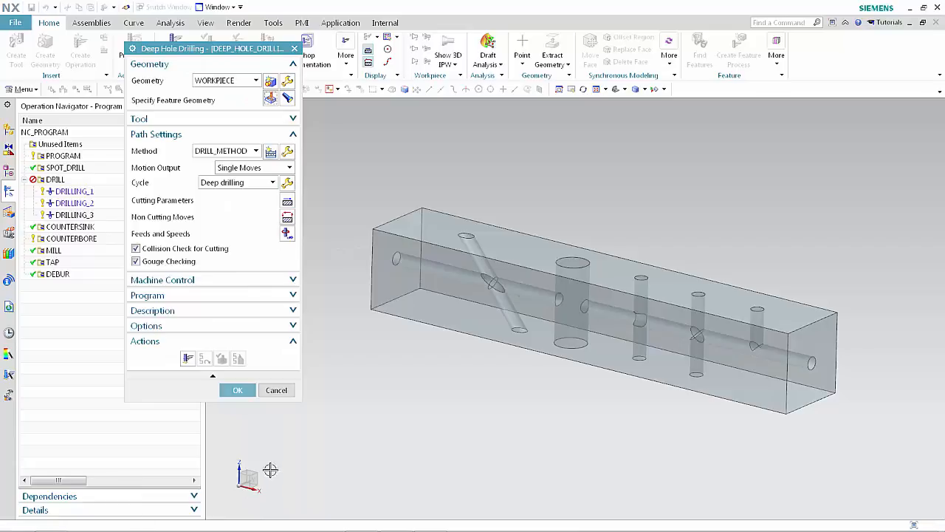
Review the deep drilling cycle parameters and the cutting parameters, keeping their settings, and generate the tool path.
left_click(288, 184)
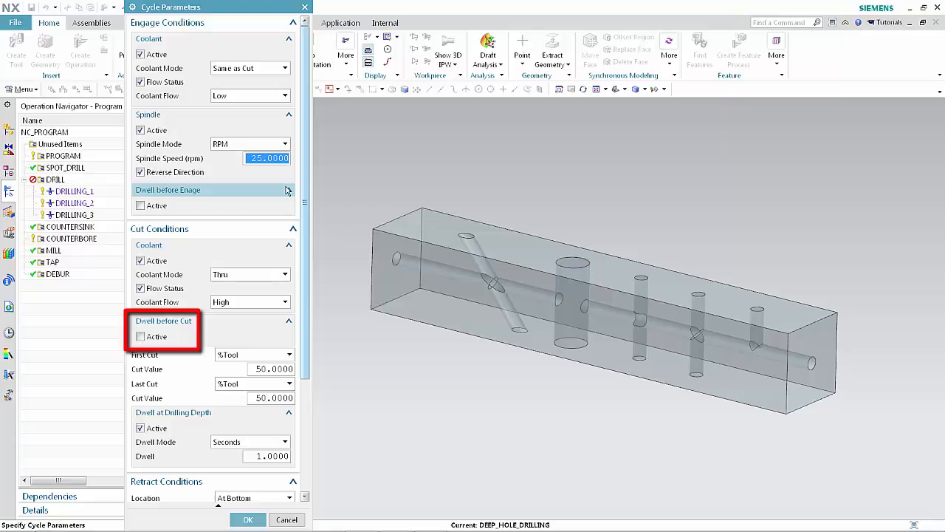
left_click(250, 520)
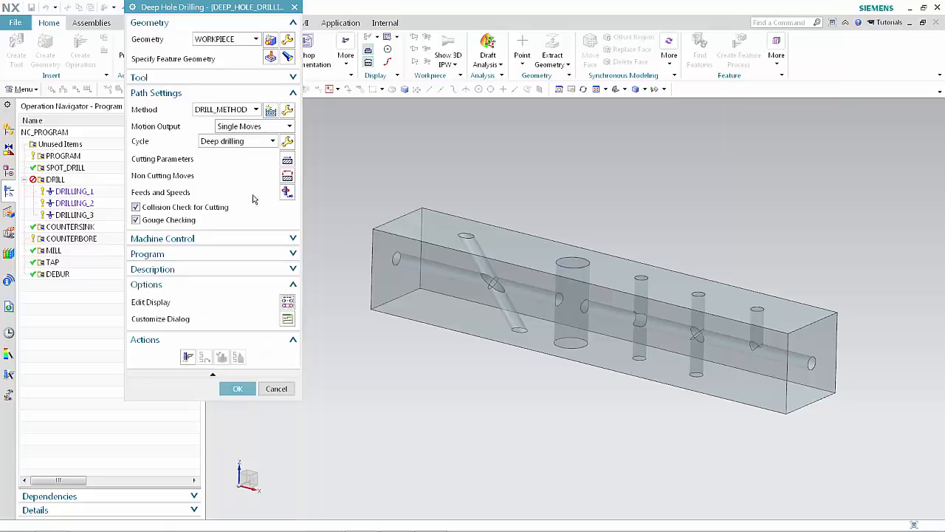
left_click(287, 159)
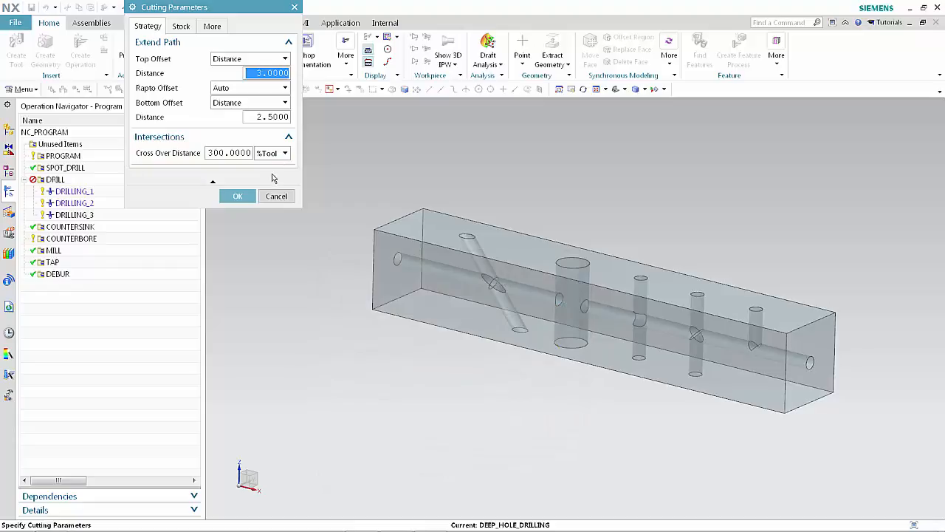
left_click(275, 197)
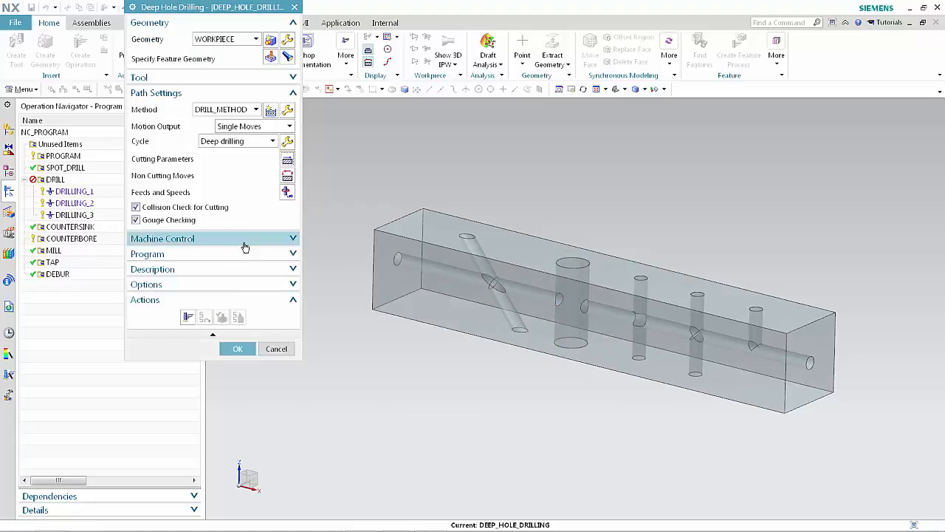
left_click(191, 318)
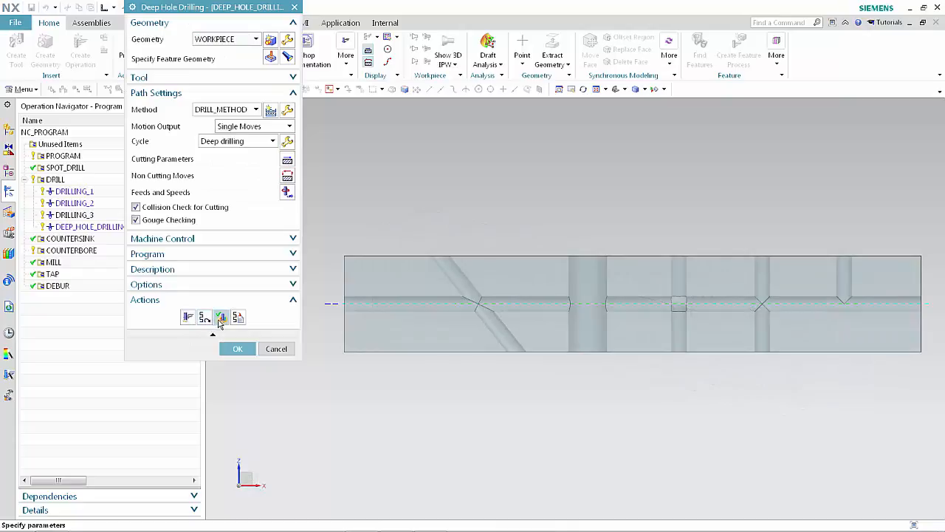
Verify the deep hole tool path by replaying it move by move, checking the feed rate at the crossing holes.
left_click(222, 317)
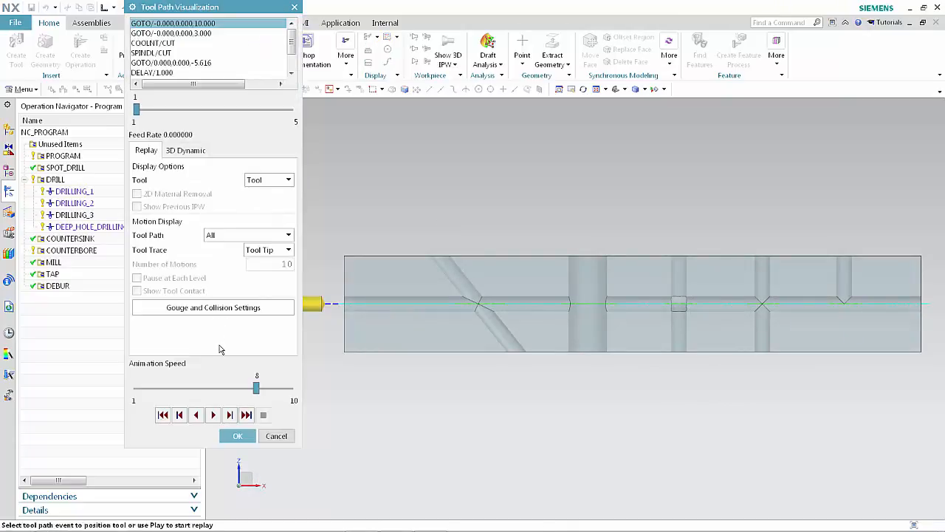
left_click(229, 417)
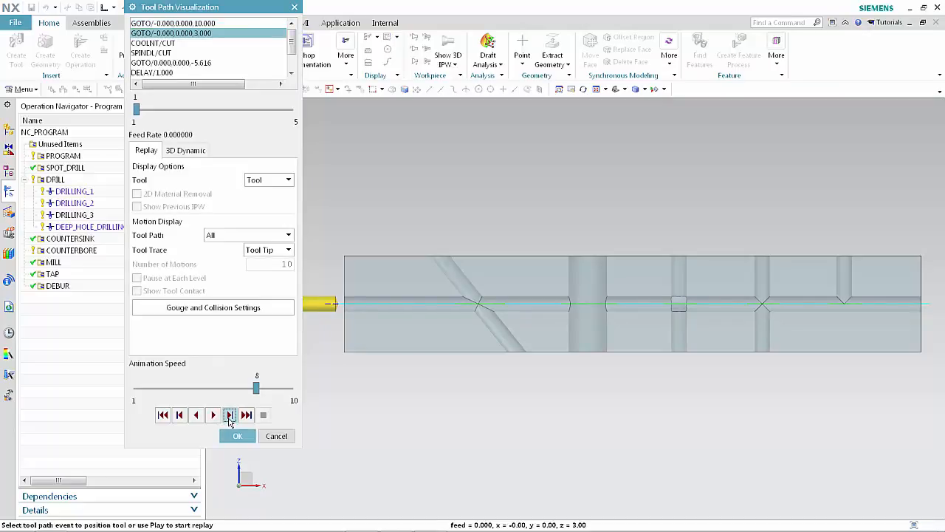
left_click(229, 416)
left_click(229, 417)
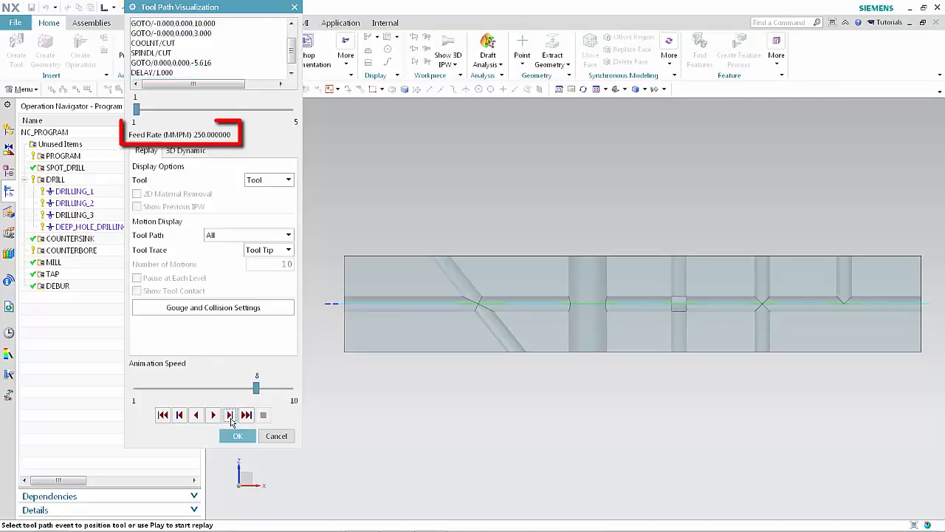
left_click(230, 416)
left_click(230, 416)
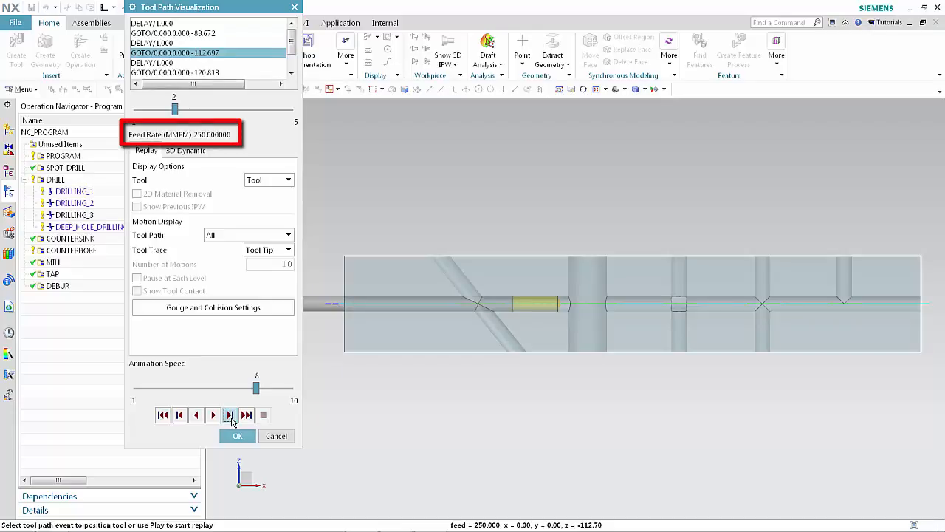
left_click(230, 416)
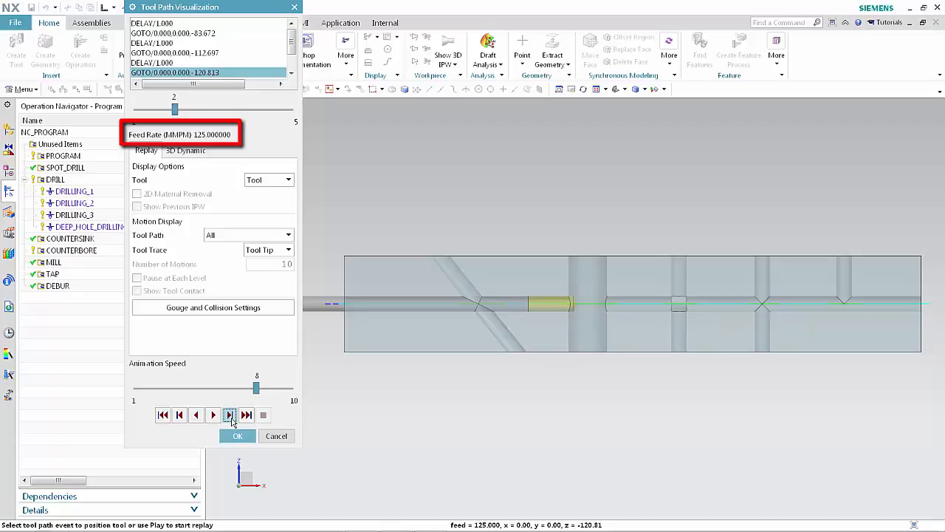
left_click(230, 415)
left_click(231, 416)
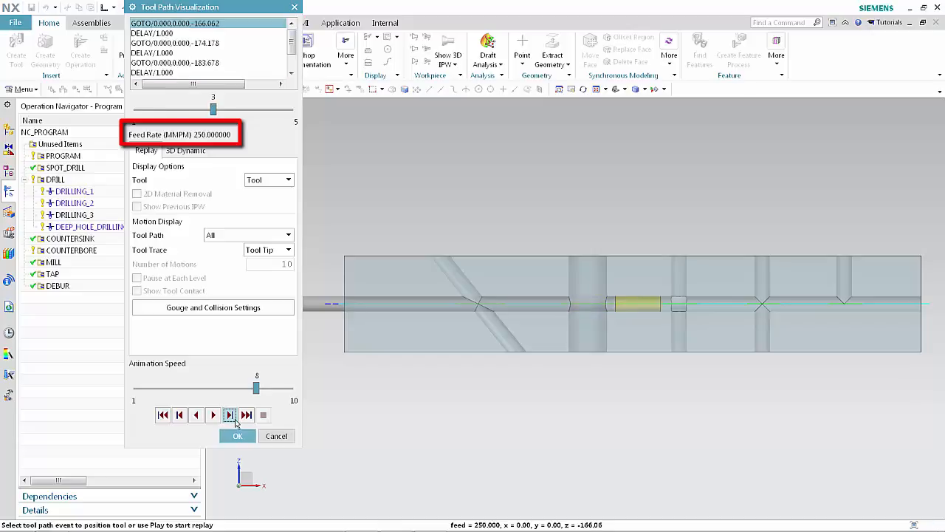
left_click(231, 416)
left_click(233, 417)
left_click(233, 418)
left_click(234, 418)
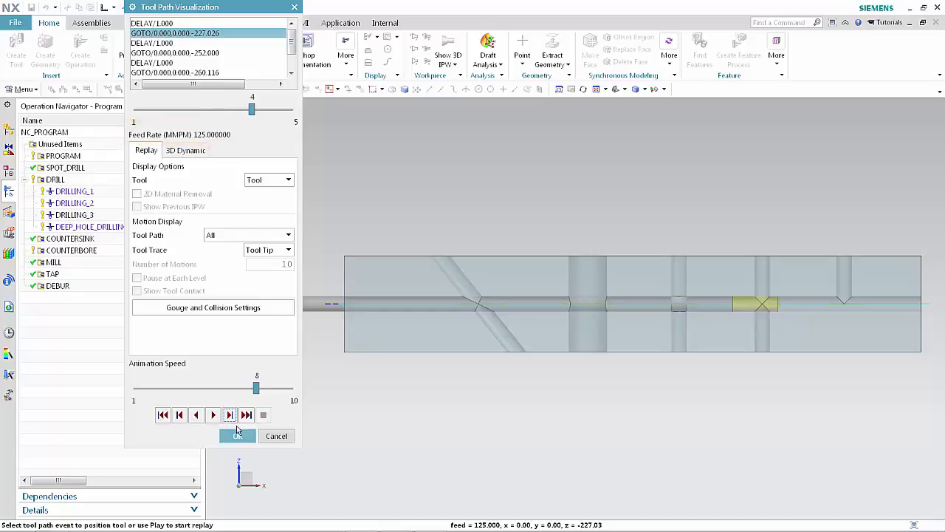
left_click(237, 436)
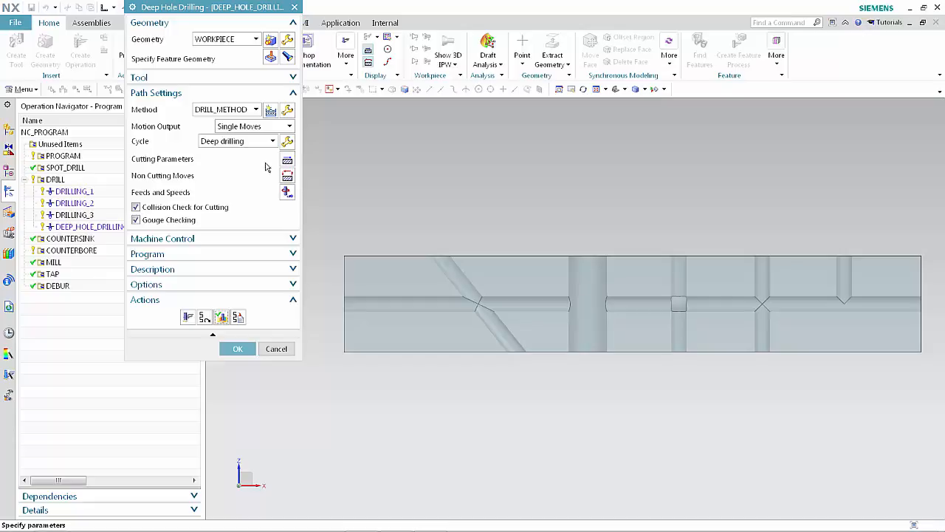
Set the cross over distance for intersections to 150 %Tool in the cutting parameters and regenerate the tool path.
left_click(288, 161)
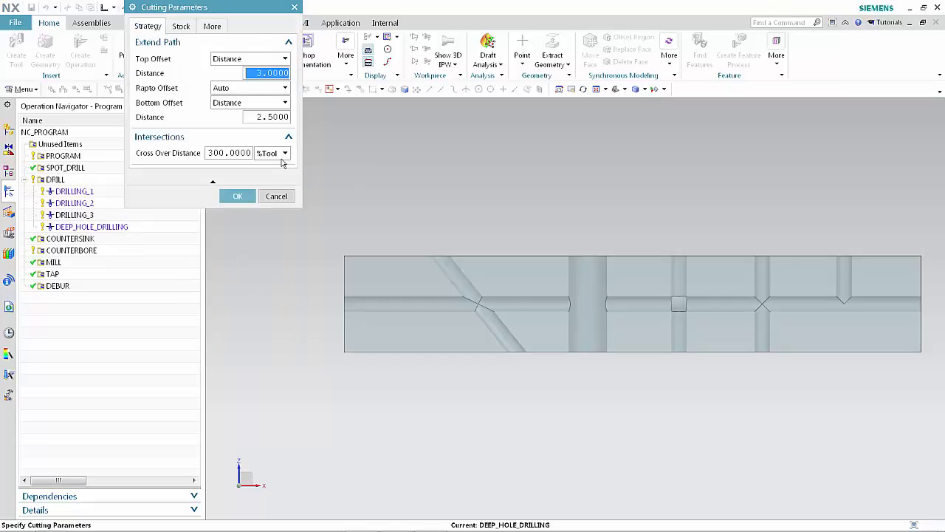
double_click(244, 153)
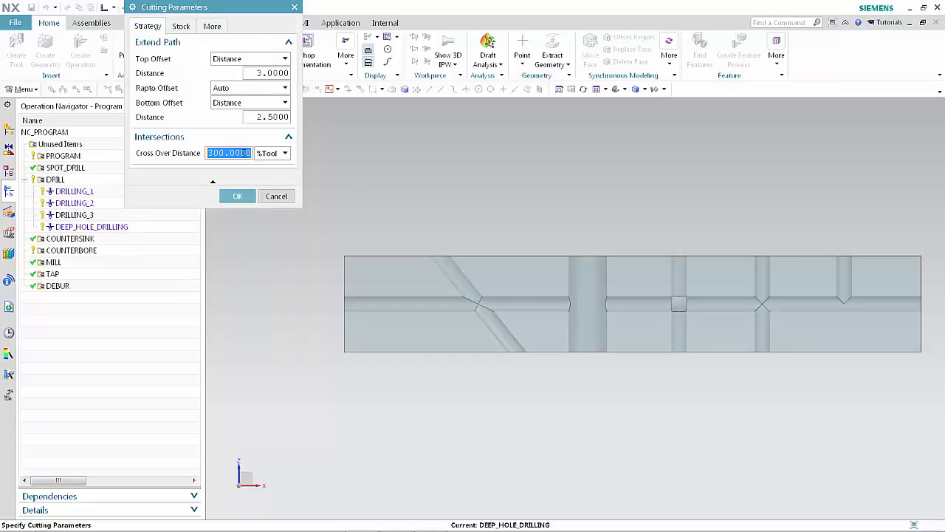
type("150")
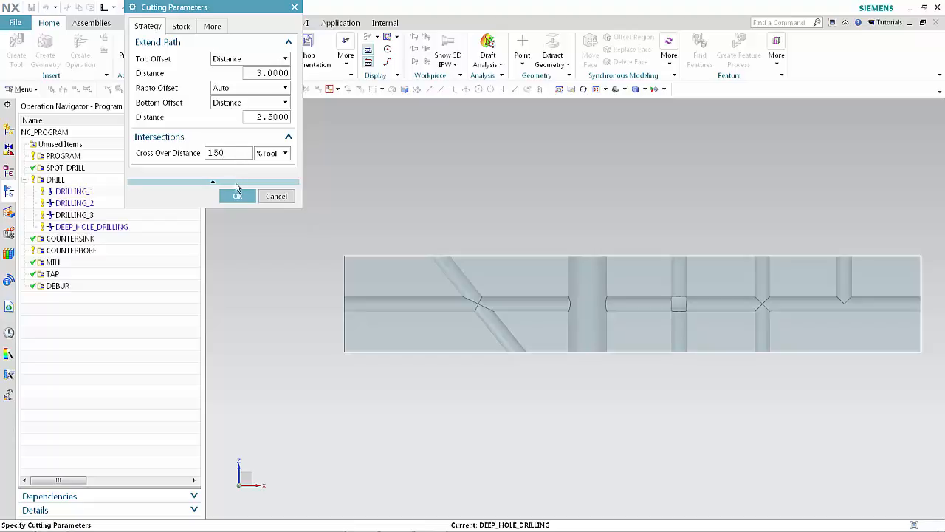
left_click(237, 197)
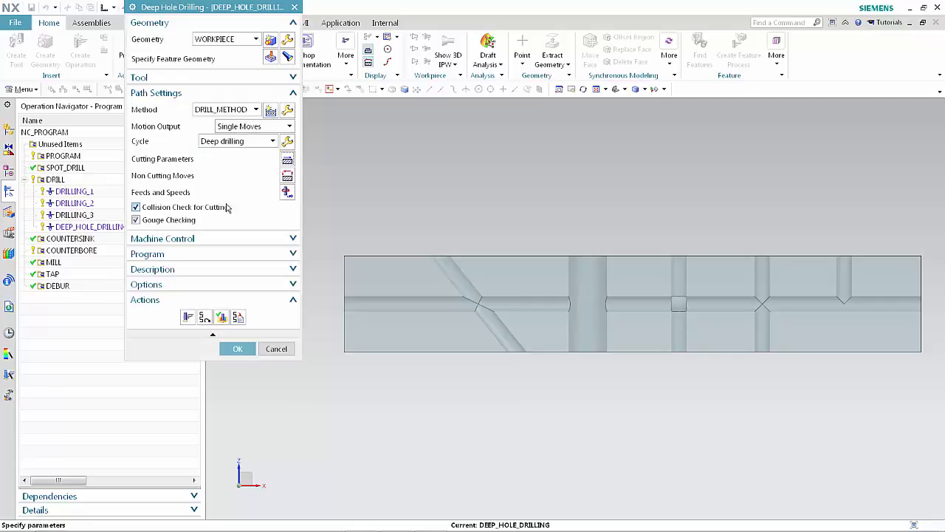
left_click(188, 316)
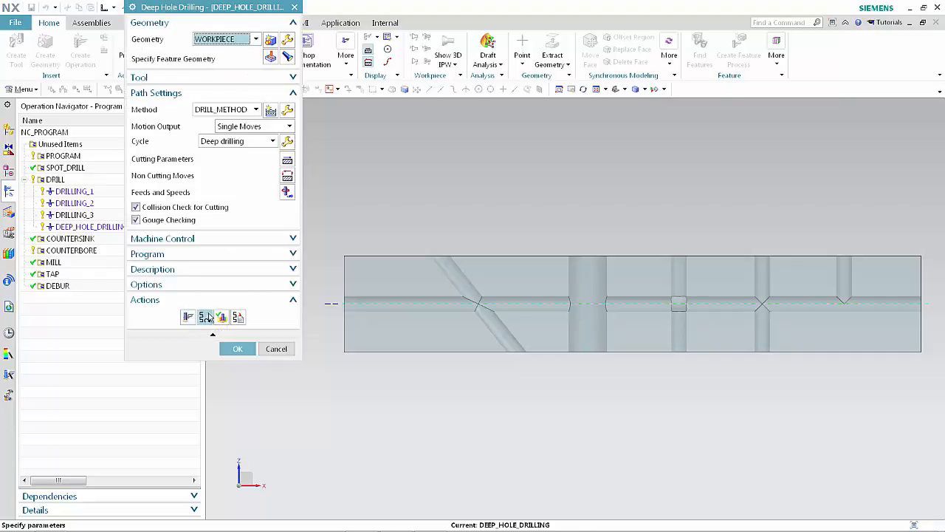
Replay the tool path generated with the 150 %Tool cross over distance motion by motion, examining the feed rate across the intersections.
left_click(222, 316)
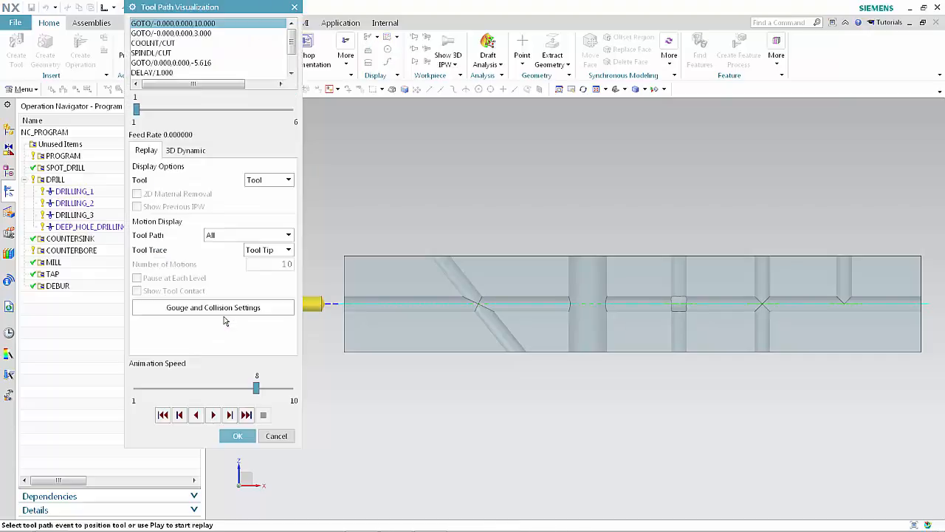
left_click(230, 415)
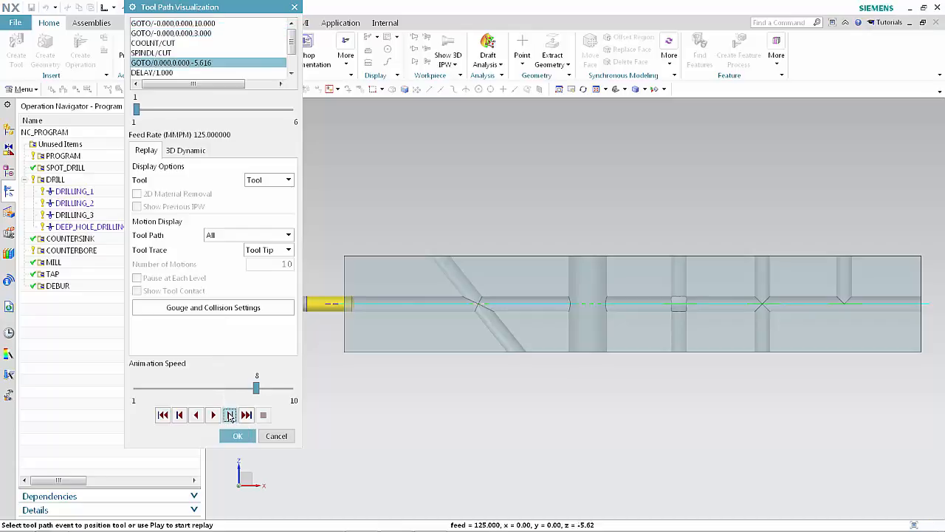
left_click(229, 415)
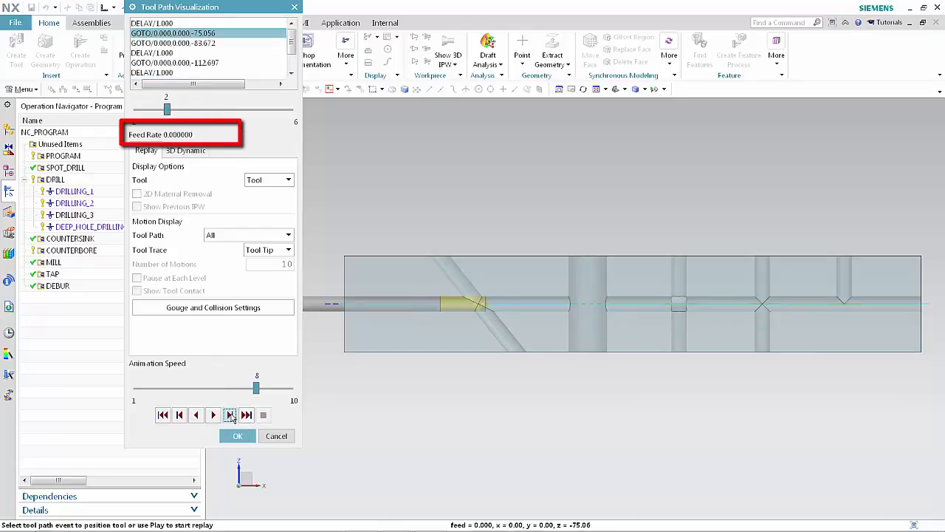
left_click(231, 416)
left_click(232, 416)
left_click(230, 416)
left_click(230, 415)
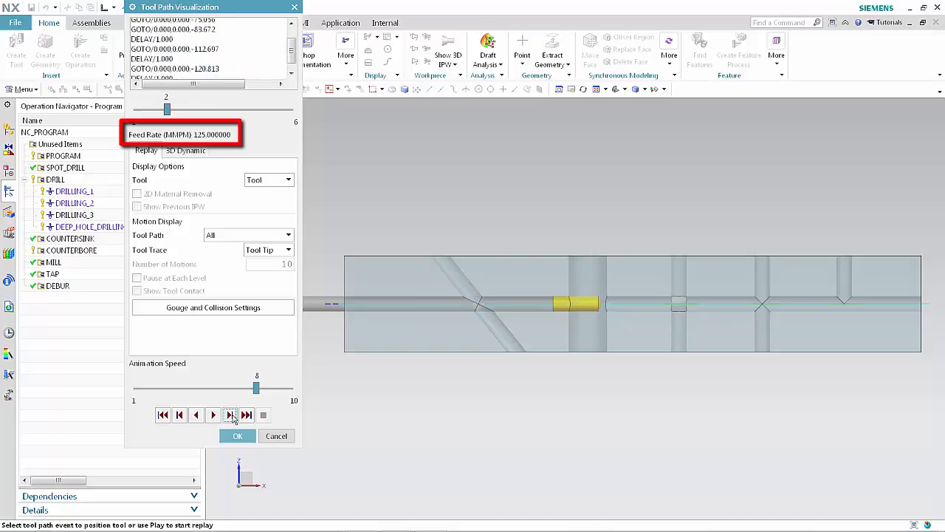
left_click(231, 417)
left_click(231, 417)
left_click(231, 417)
left_click(231, 416)
left_click(232, 417)
left_click(231, 416)
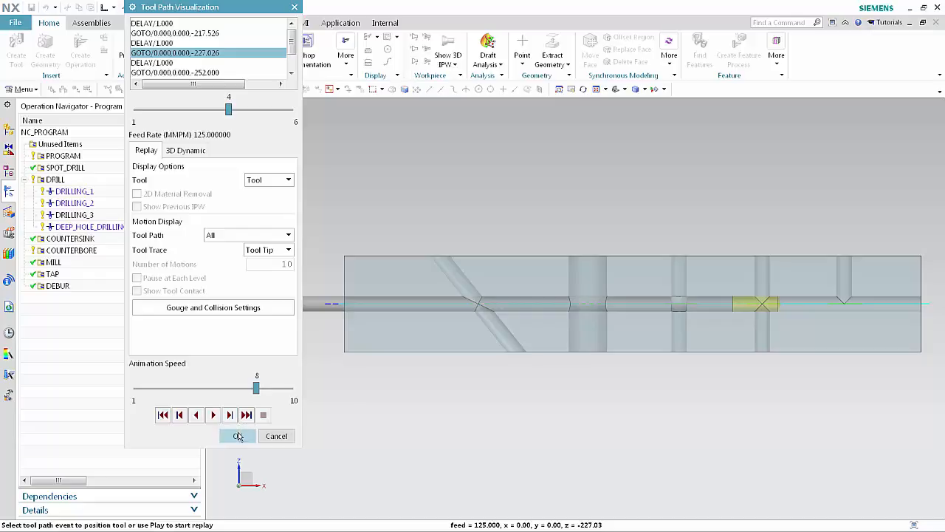
left_click(237, 436)
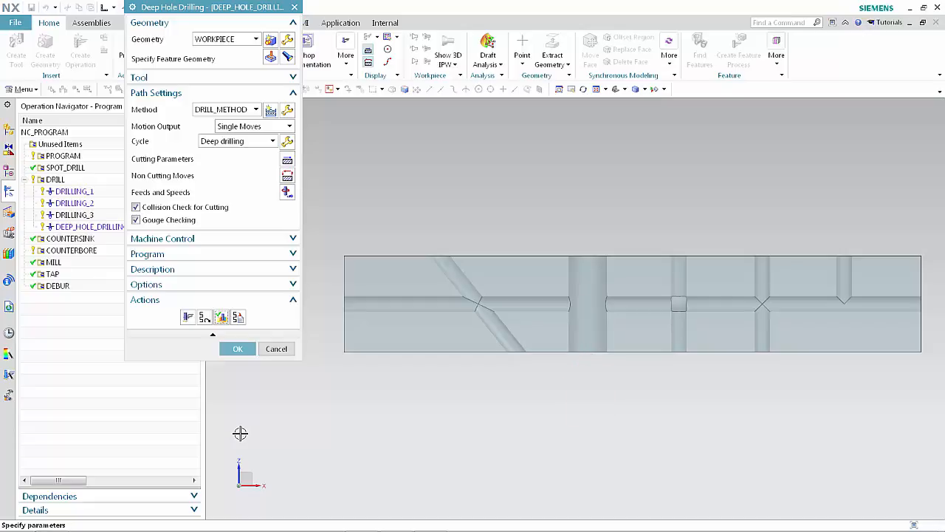
Set the cross over distance for intersections to 225 %Tool in the cutting parameters and regenerate the tool path.
left_click(288, 162)
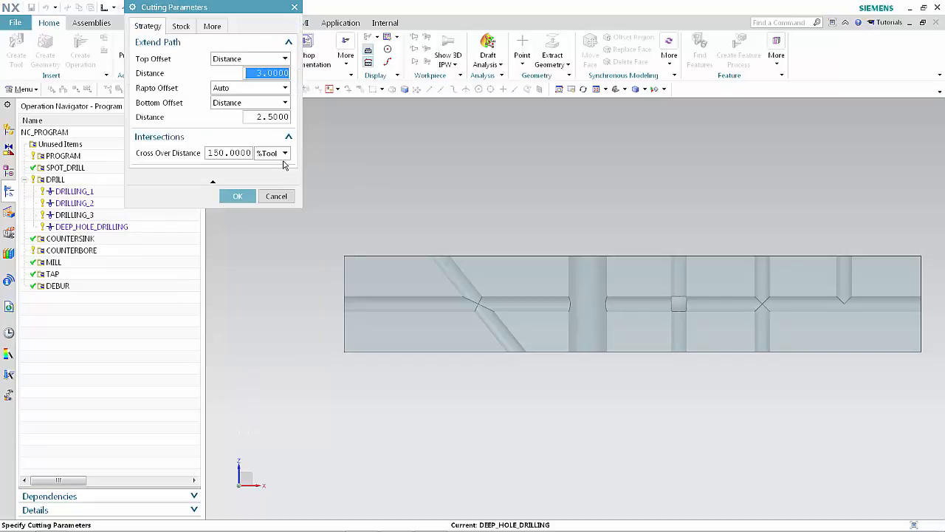
left_click(237, 153)
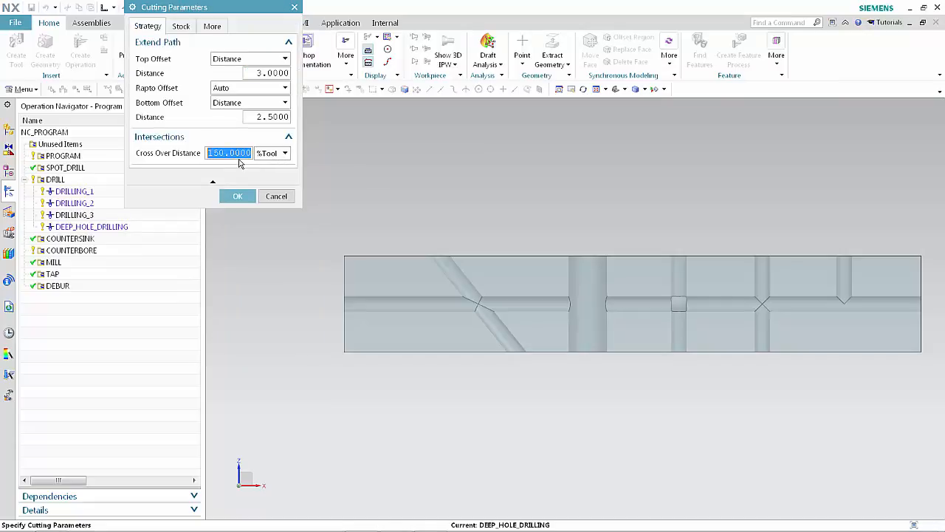
type("225")
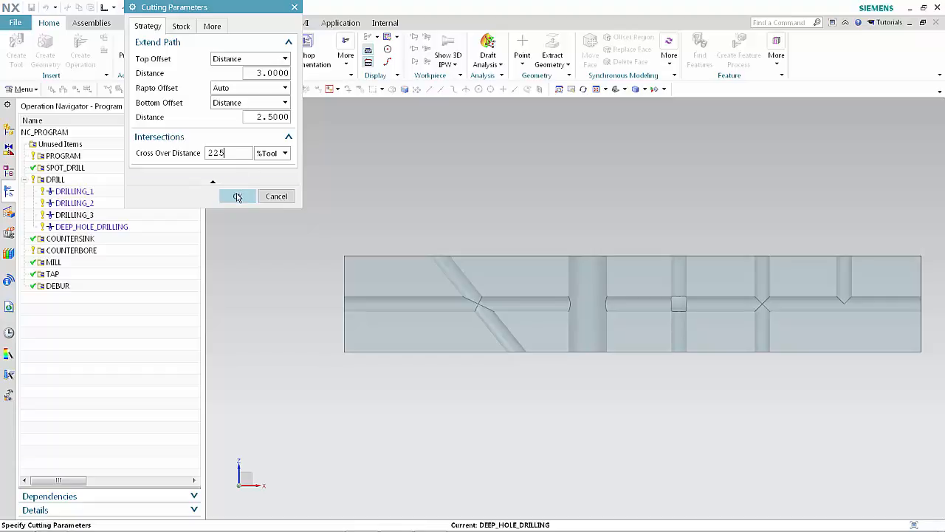
left_click(238, 196)
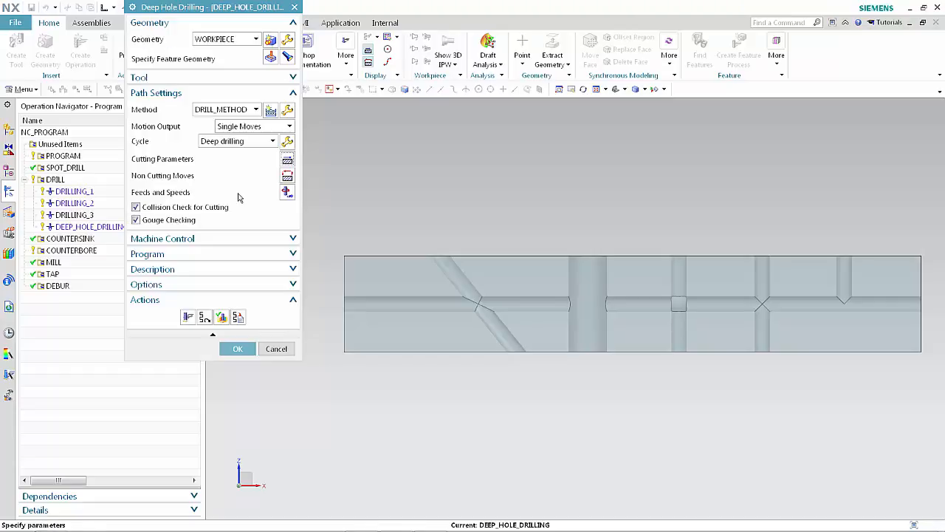
left_click(189, 317)
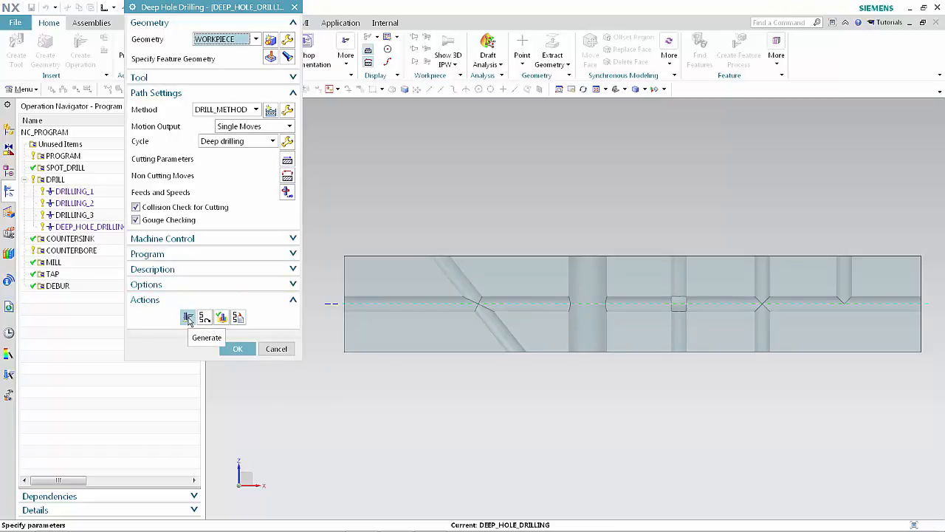
Replay the tool path generated with the 225 %Tool cross over distance motion by motion, checking the feed rate through the intersecting holes.
left_click(221, 317)
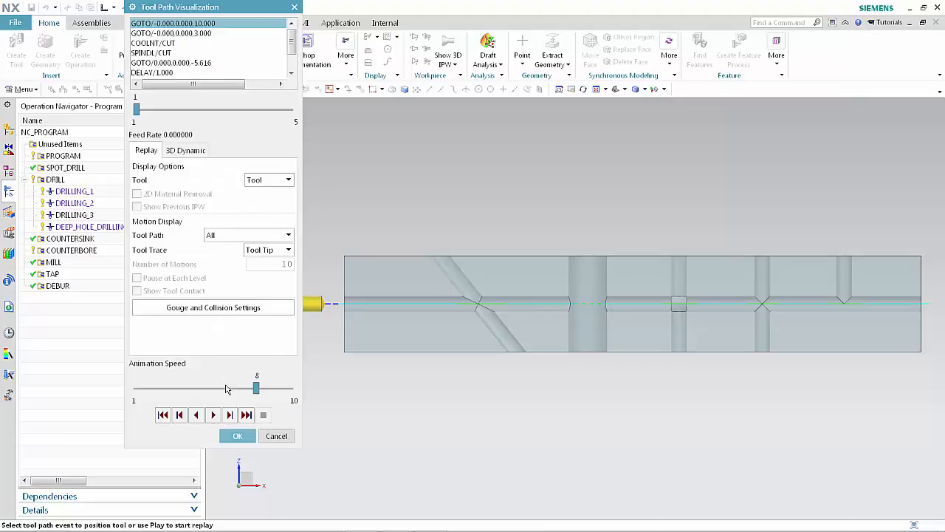
left_click(229, 415)
left_click(231, 417)
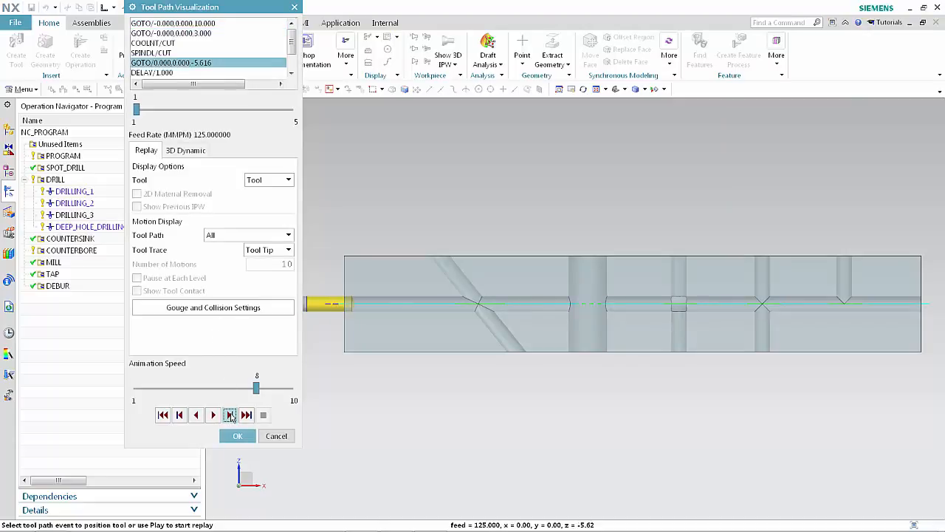
left_click(231, 417)
left_click(232, 416)
left_click(233, 418)
left_click(231, 417)
left_click(231, 416)
left_click(231, 417)
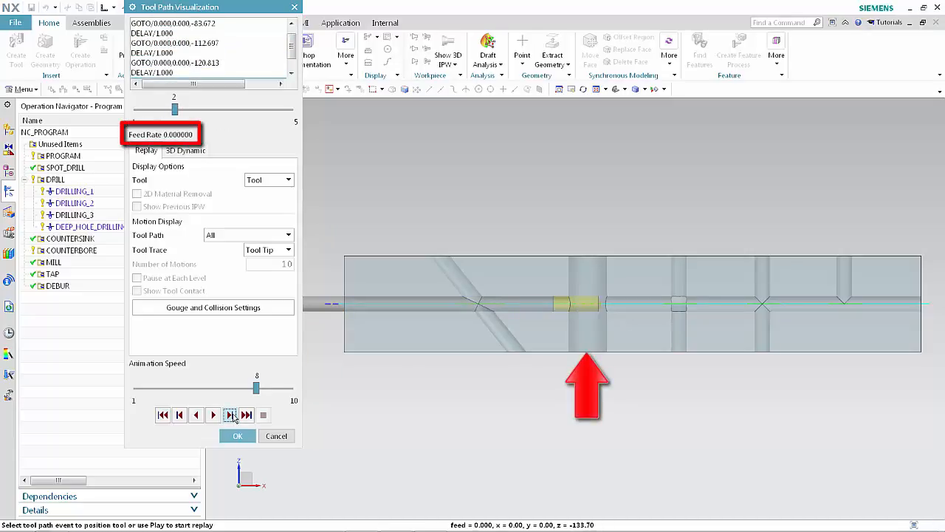
left_click(231, 416)
left_click(231, 417)
left_click(232, 417)
left_click(231, 416)
left_click(231, 417)
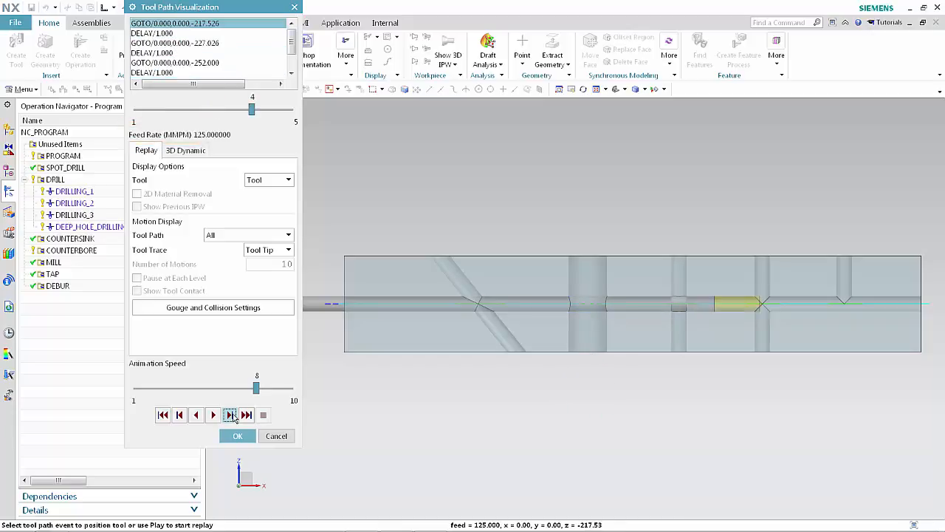
left_click(231, 417)
left_click(232, 417)
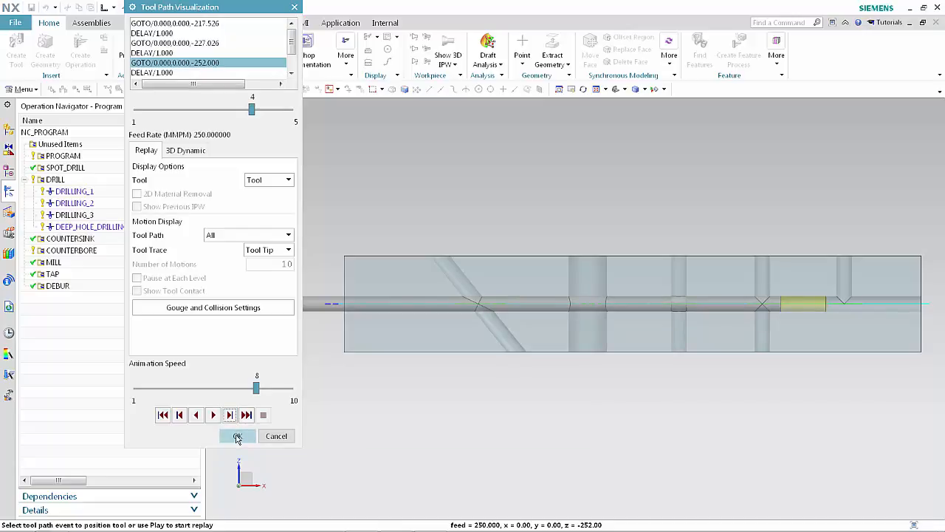
Close the tool path verification and accept the deep hole drilling operation with its settings.
left_click(237, 437)
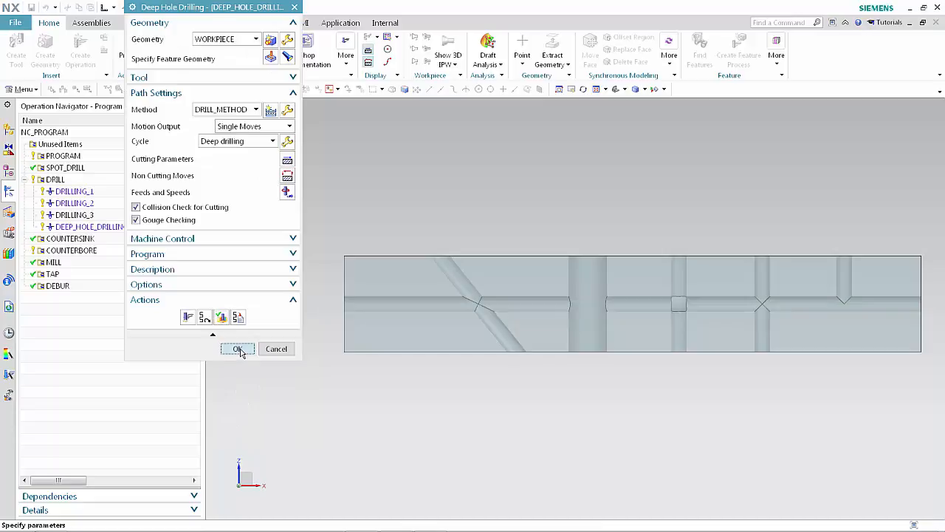
left_click(238, 349)
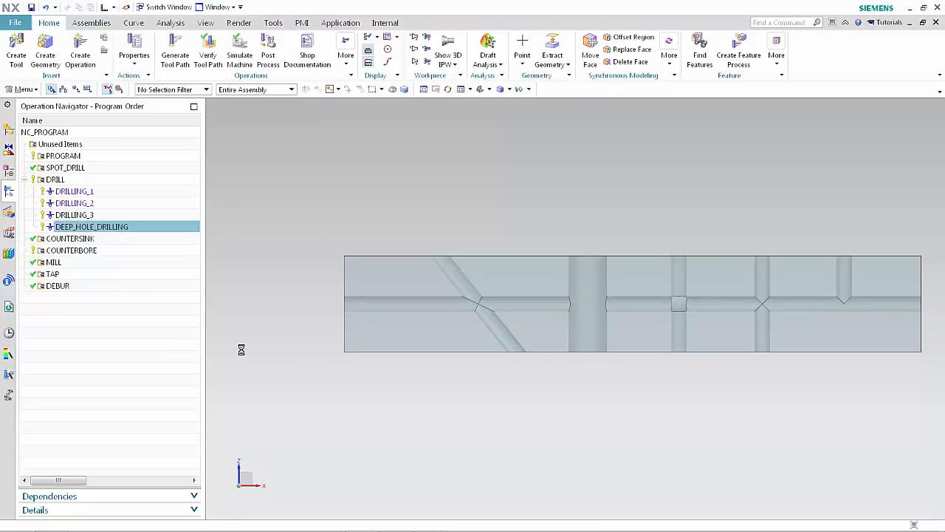